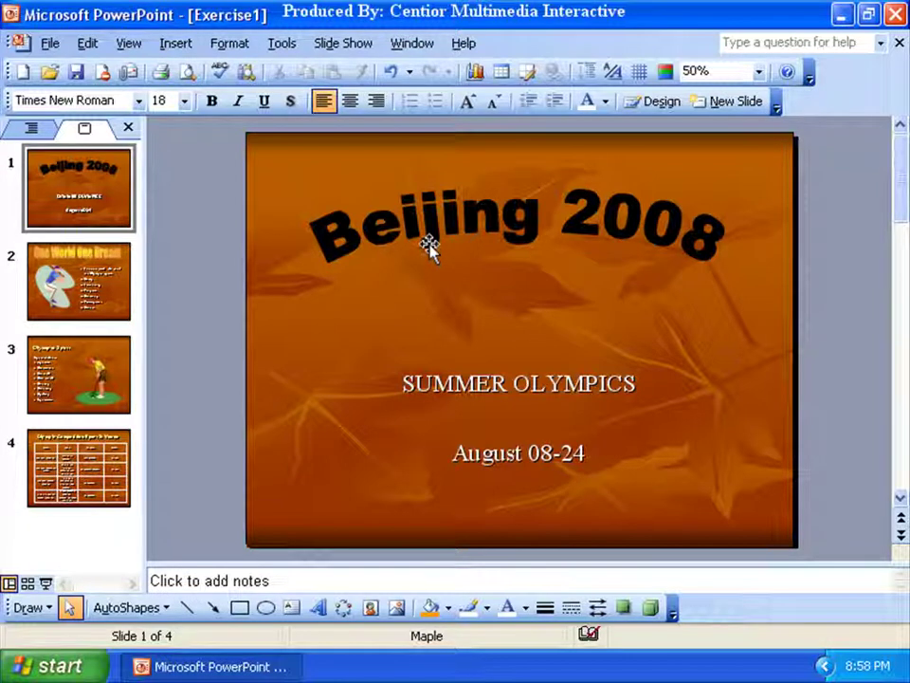
- Select the curved Beijing 2008 WordArt title on slide 1
{"action": "left_click", "coordinate": [495, 230]}
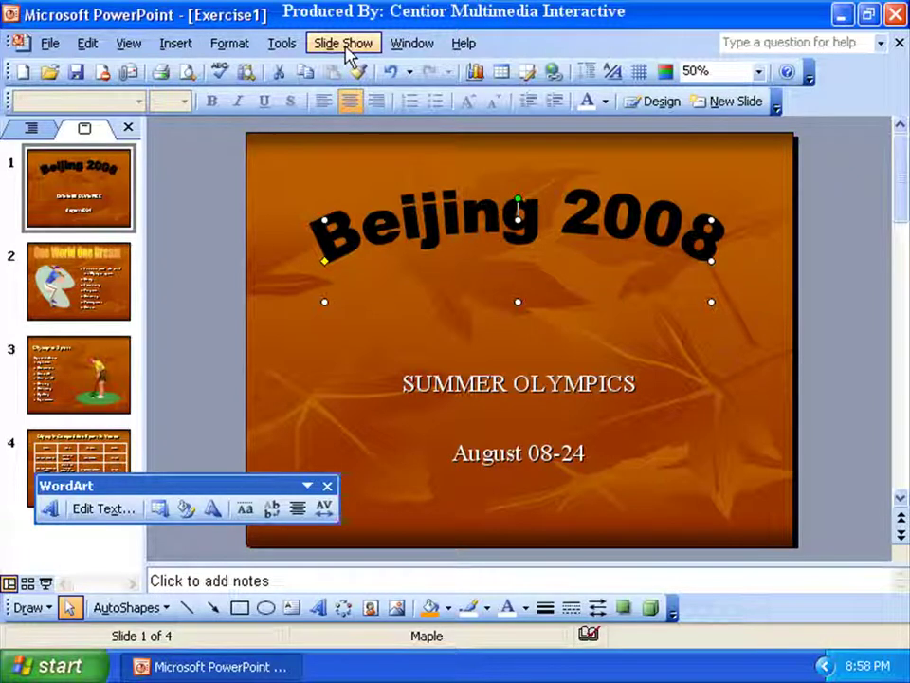
- Give the Beijing 2008 WordArt a Box entrance effect from the Custom Animation pane
{"action": "left_click", "coordinate": [343, 45]}
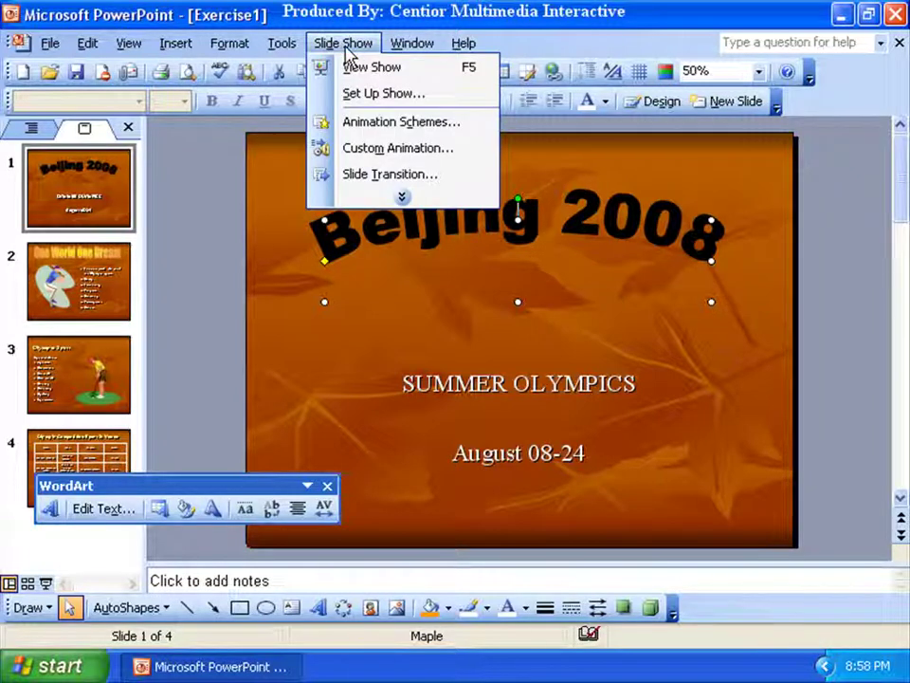
{"action": "left_click", "coordinate": [352, 150]}
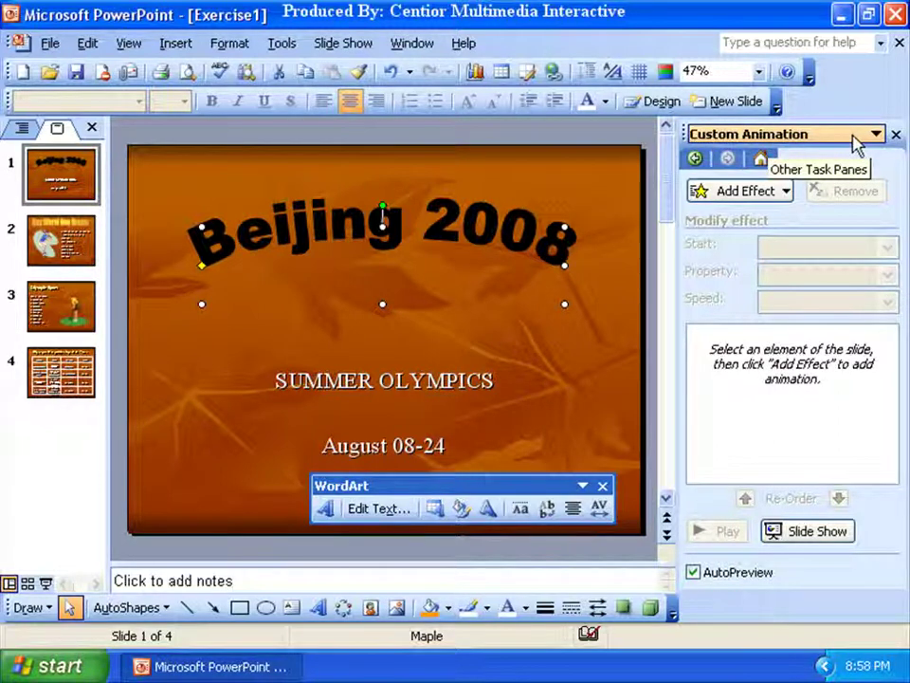
{"action": "left_click", "coordinate": [786, 198]}
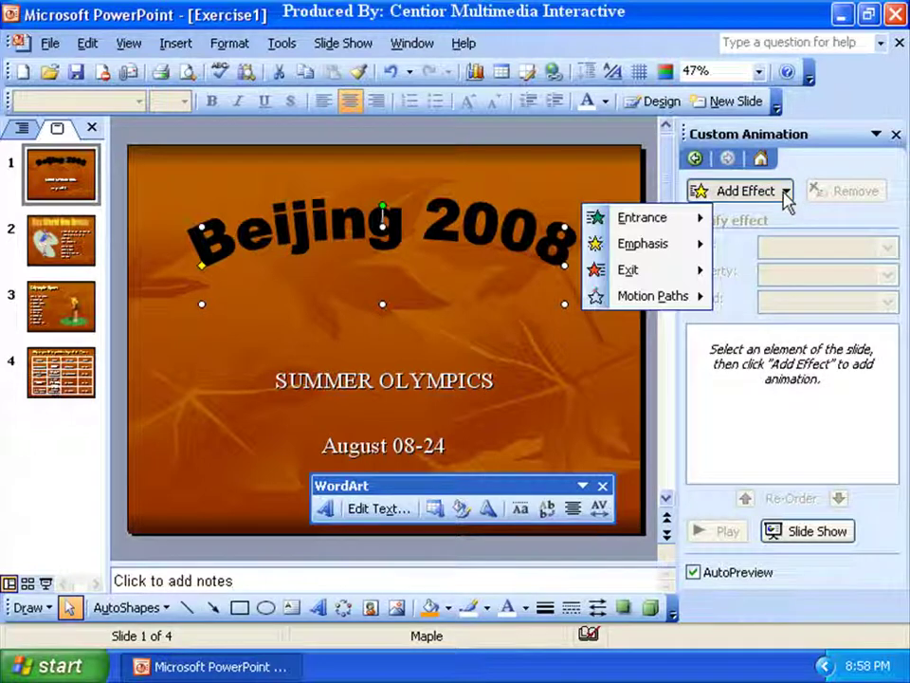
{"action": "left_click", "coordinate": [690, 228]}
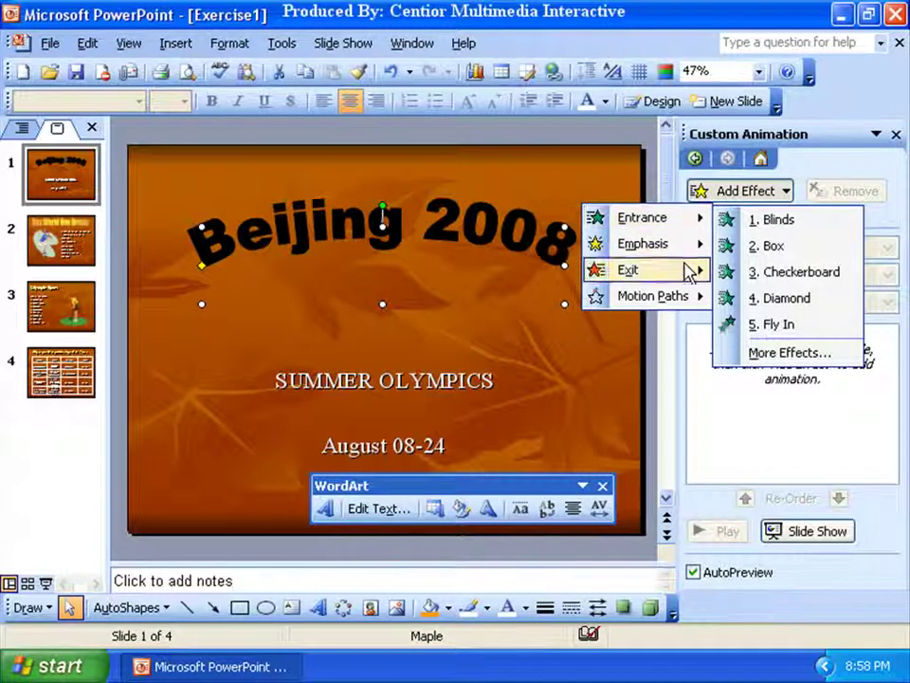
{"action": "mouse_move", "coordinate": [643, 217]}
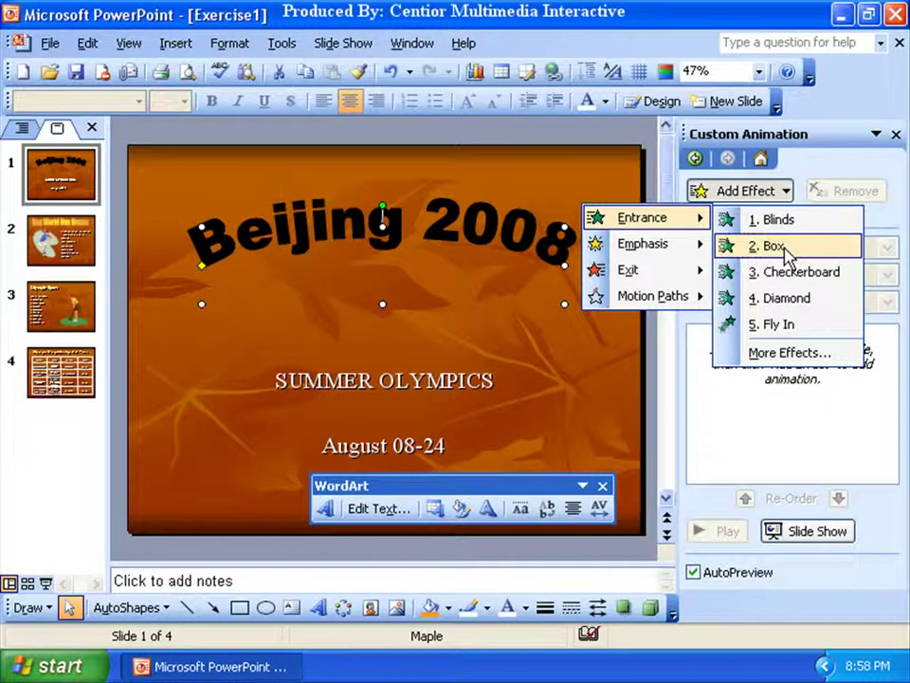
{"action": "left_click", "coordinate": [777, 246]}
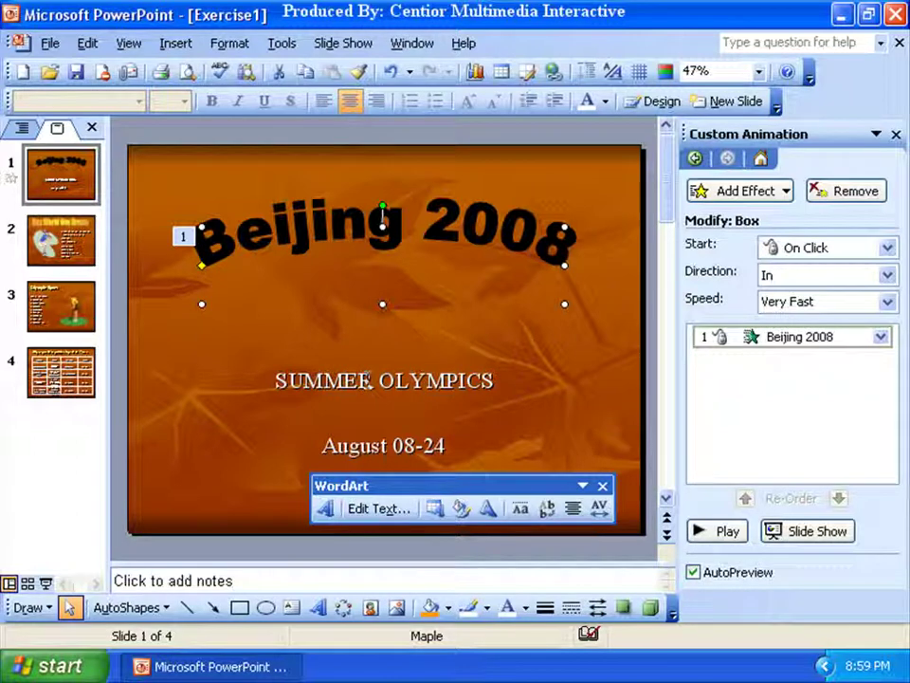
- Add a Down motion path to the SUMMER OLYMPICS subtitle and play the slide's animations
{"action": "left_click", "coordinate": [373, 380]}
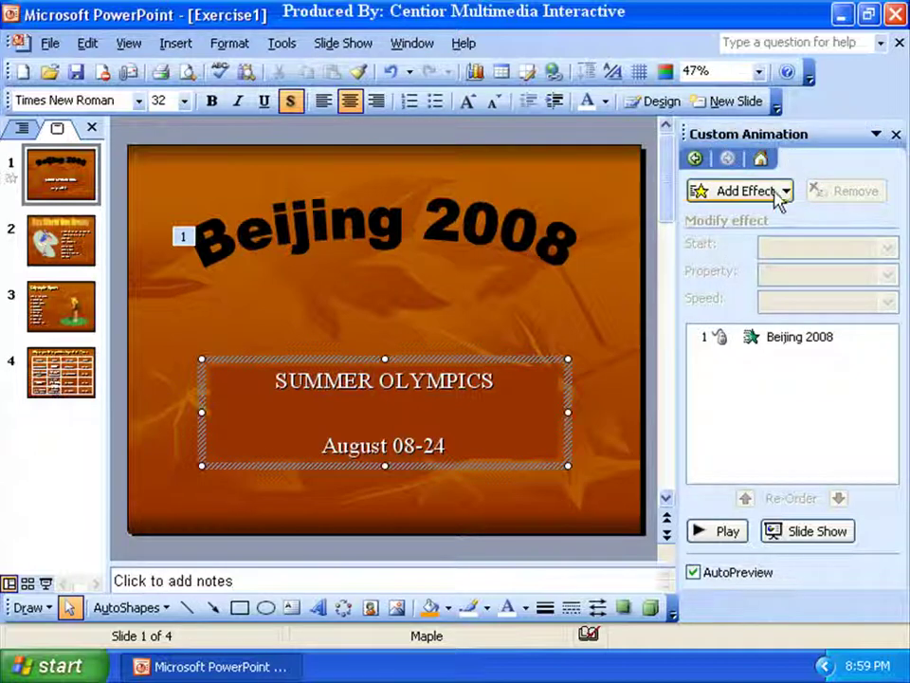
{"action": "left_click", "coordinate": [785, 193]}
{"action": "mouse_move", "coordinate": [640, 270]}
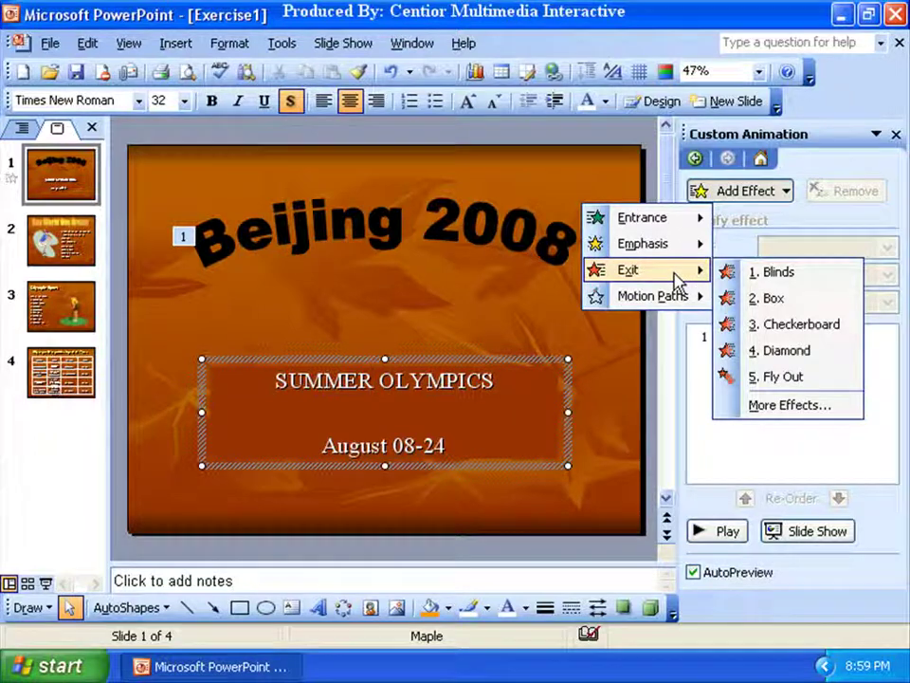
{"action": "mouse_move", "coordinate": [653, 296]}
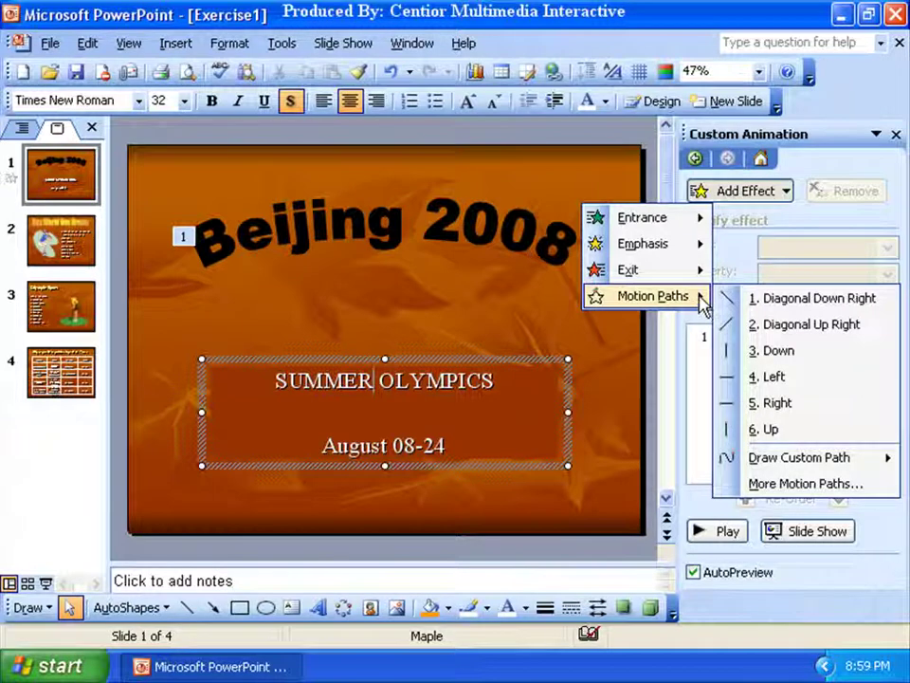
{"action": "left_click", "coordinate": [772, 352]}
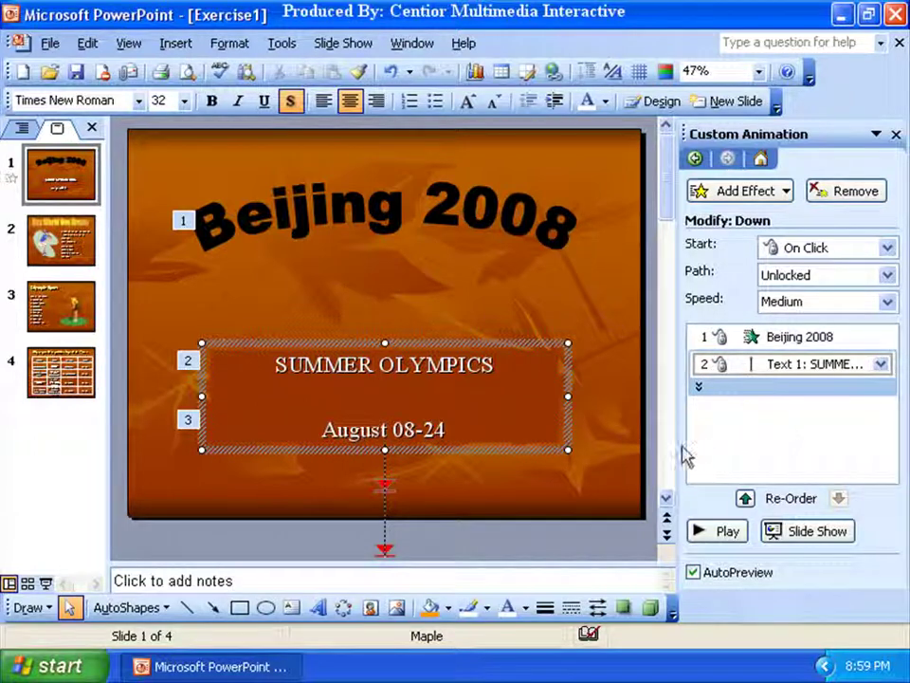
{"action": "left_click", "coordinate": [703, 534]}
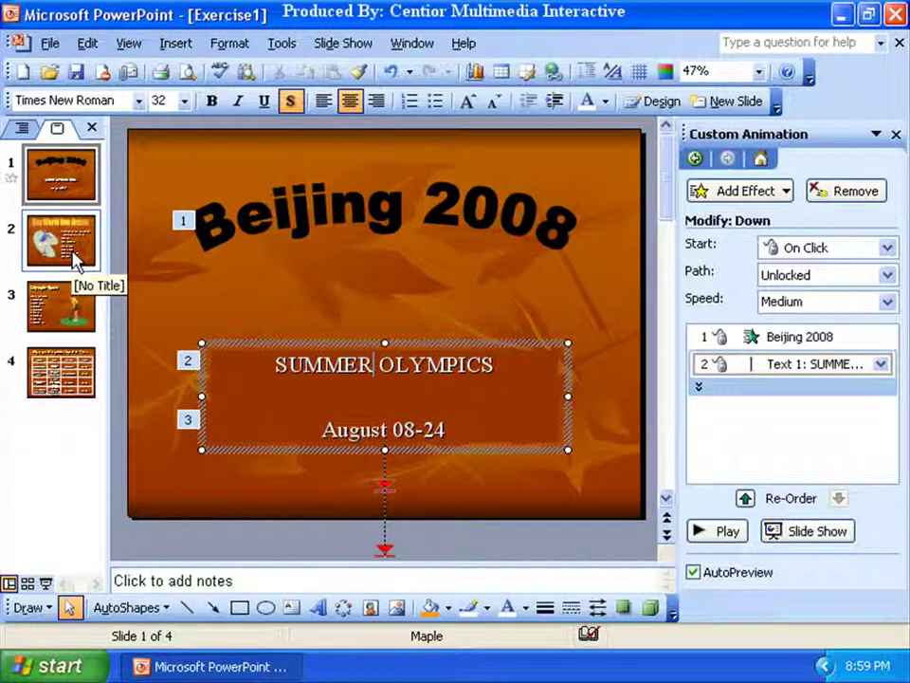
- On slide 2, give the One World One Dream title a Fly In entrance effect
{"action": "left_click", "coordinate": [74, 255]}
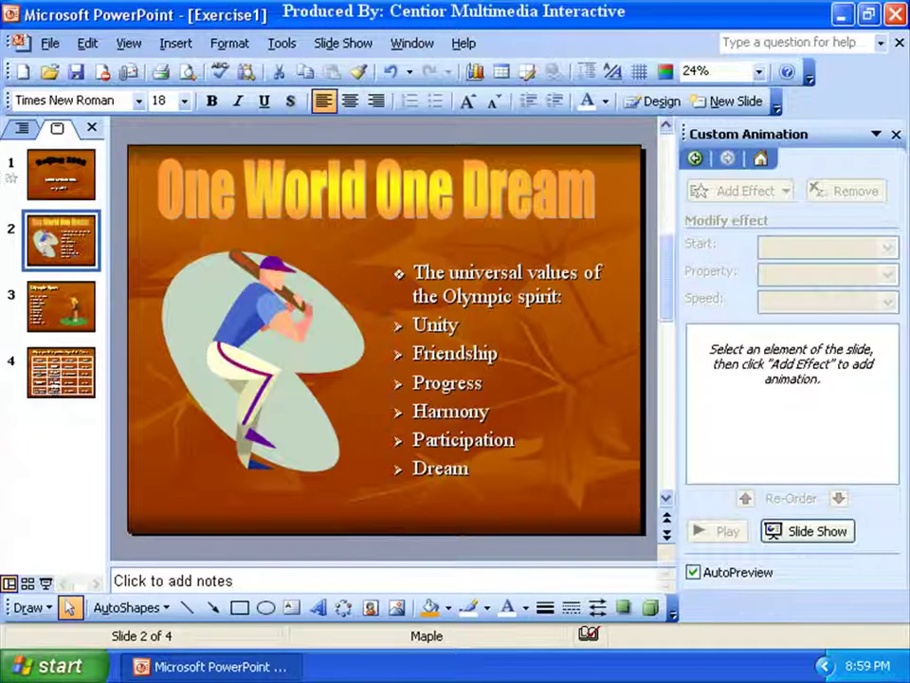
{"action": "left_click", "coordinate": [414, 194]}
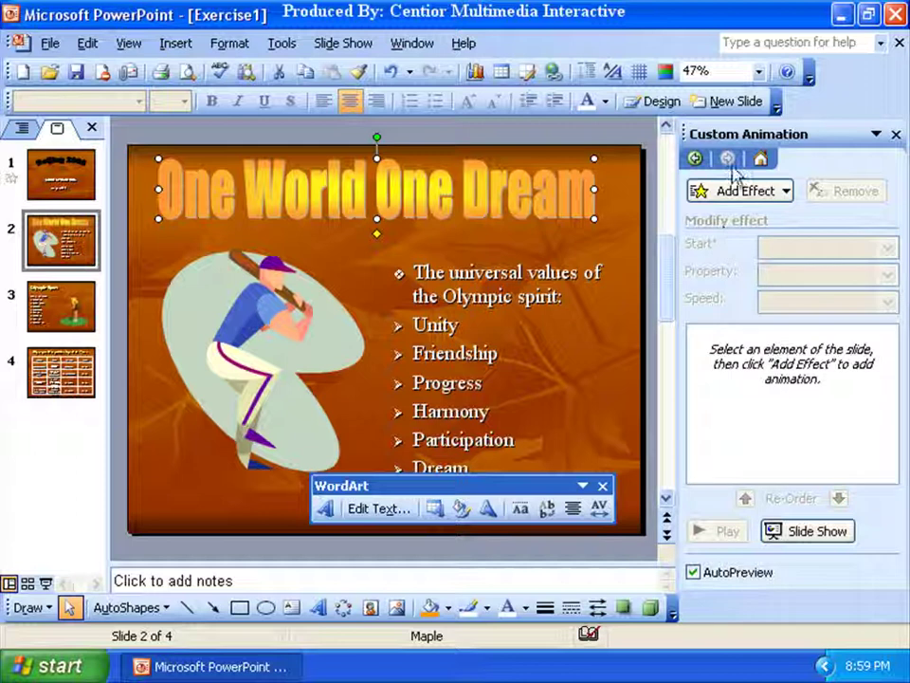
{"action": "left_click", "coordinate": [786, 193]}
{"action": "mouse_move", "coordinate": [645, 217]}
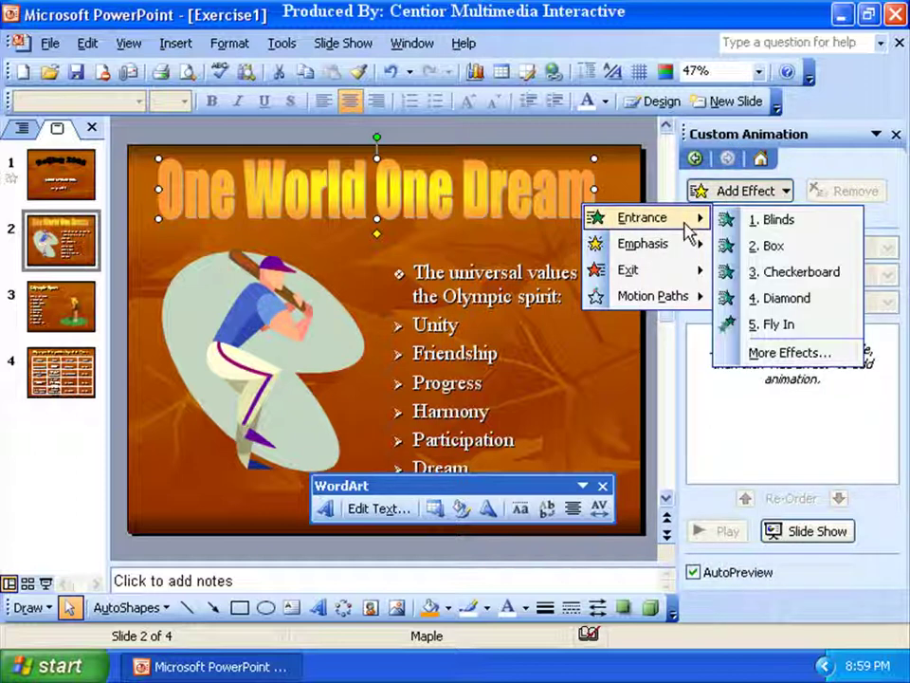
{"action": "left_click", "coordinate": [779, 326]}
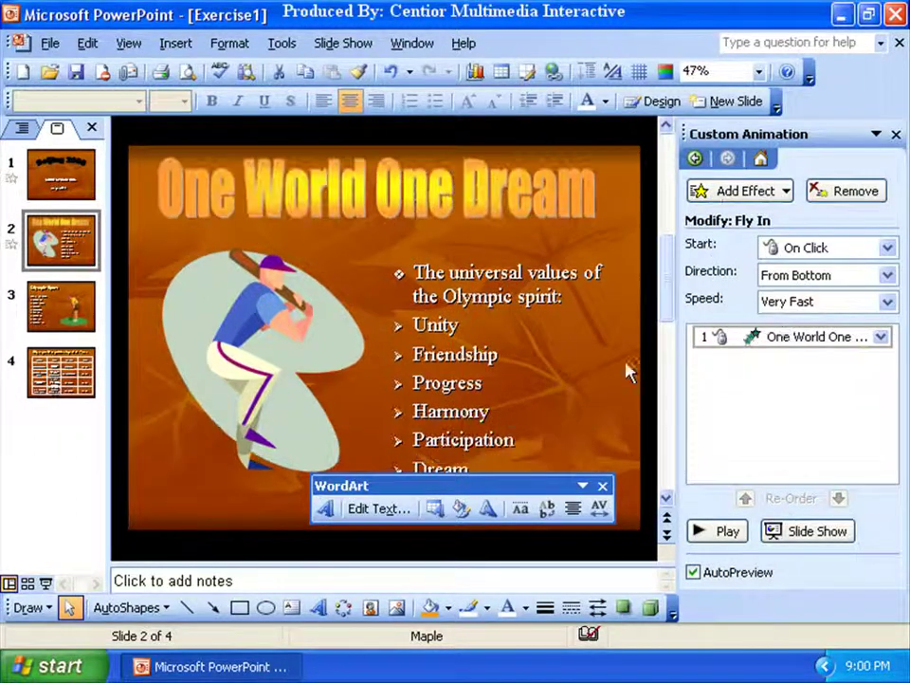
- Add a Grow/Shrink emphasis effect to the bulleted text box
{"action": "left_click", "coordinate": [479, 325]}
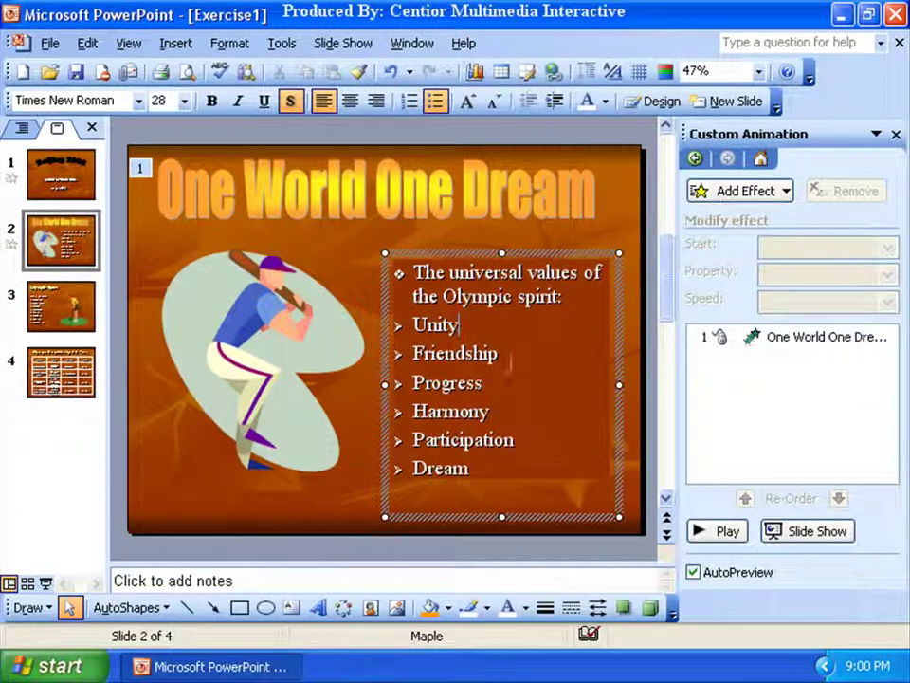
{"action": "left_click", "coordinate": [752, 193]}
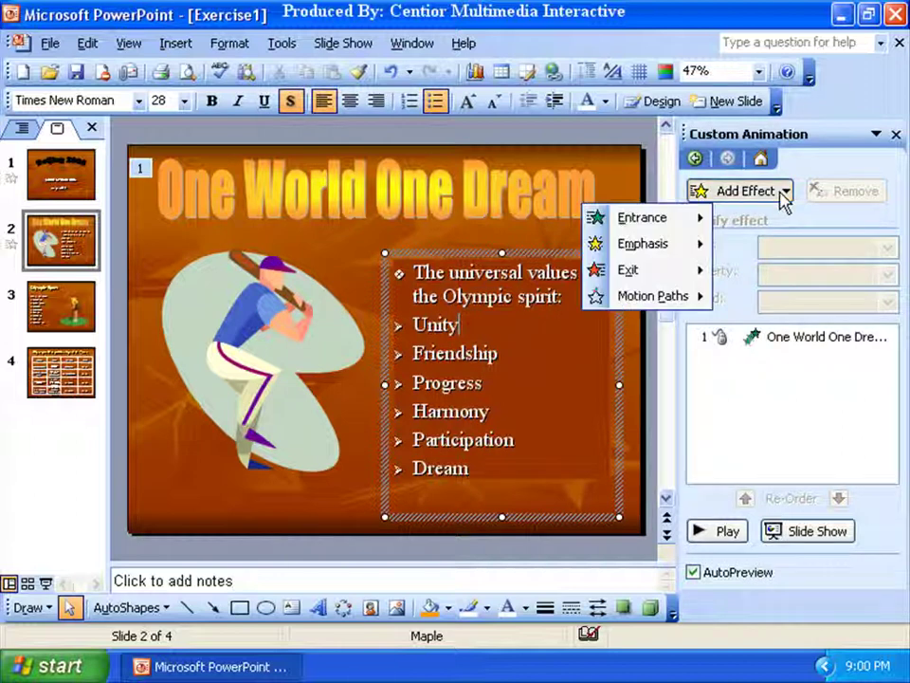
{"action": "mouse_move", "coordinate": [645, 244]}
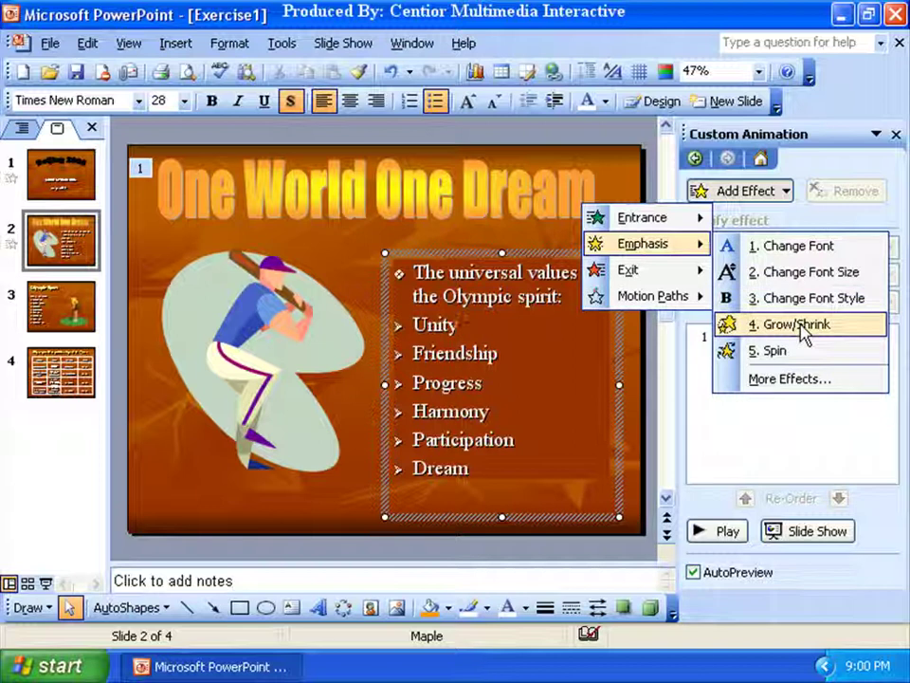
{"action": "left_click", "coordinate": [802, 326]}
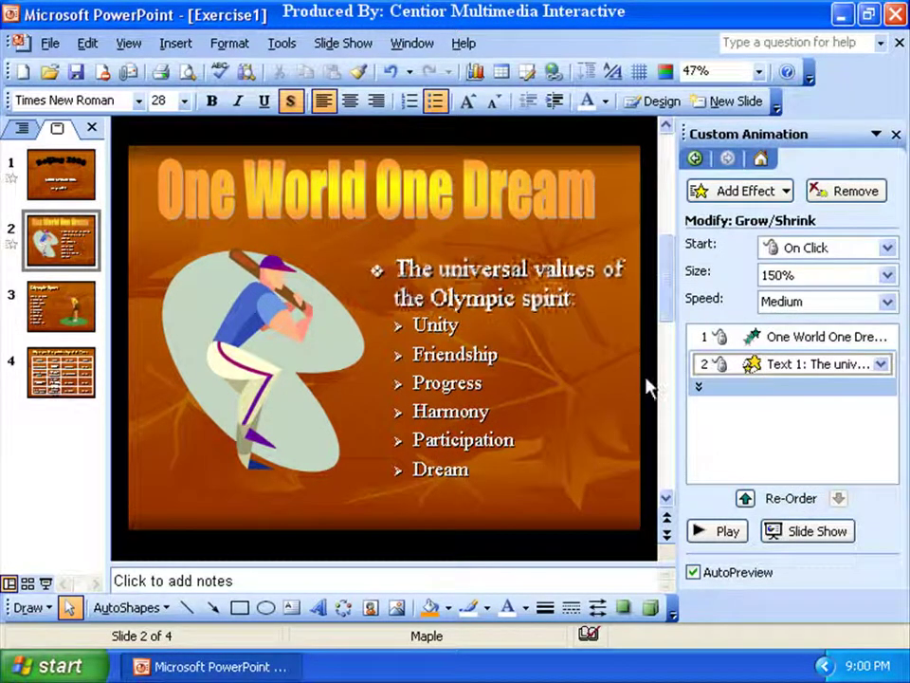
- Add a Diagonal Up Right motion path to the baseball player clip art
{"action": "left_click", "coordinate": [305, 391]}
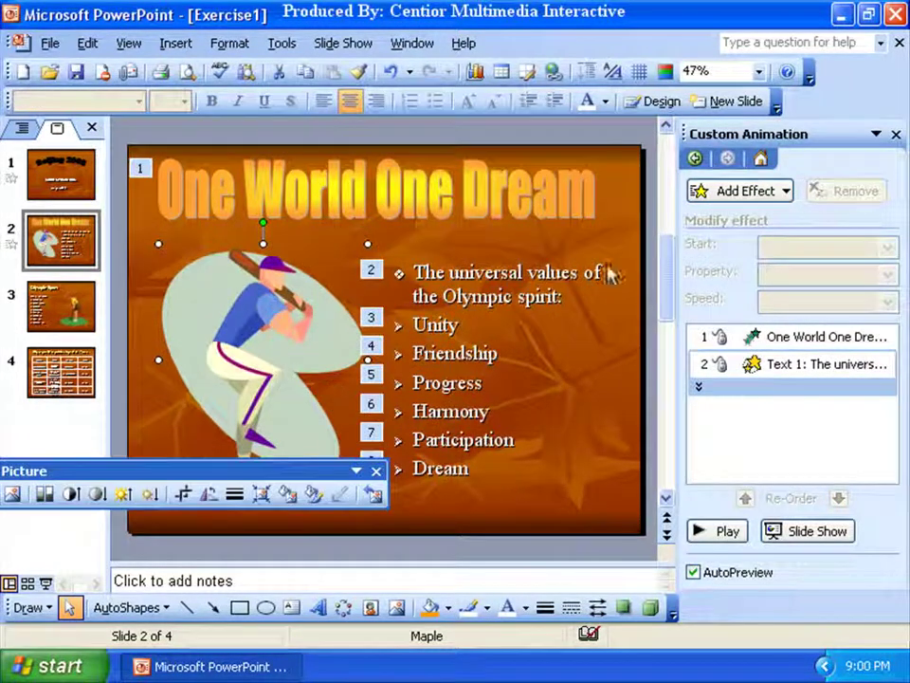
{"action": "left_click", "coordinate": [779, 192]}
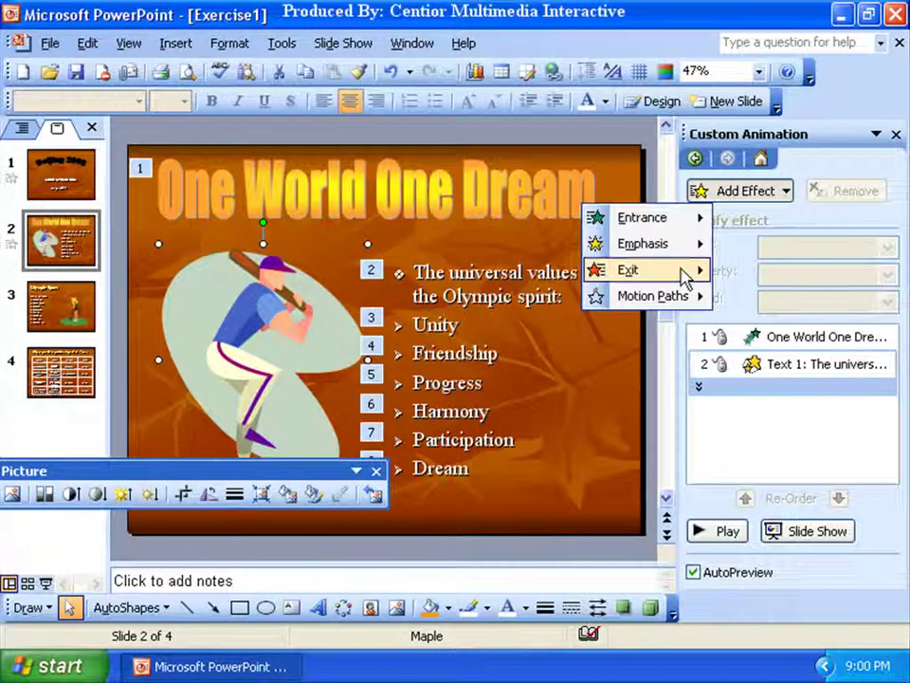
{"action": "mouse_move", "coordinate": [653, 296]}
{"action": "left_click", "coordinate": [777, 329]}
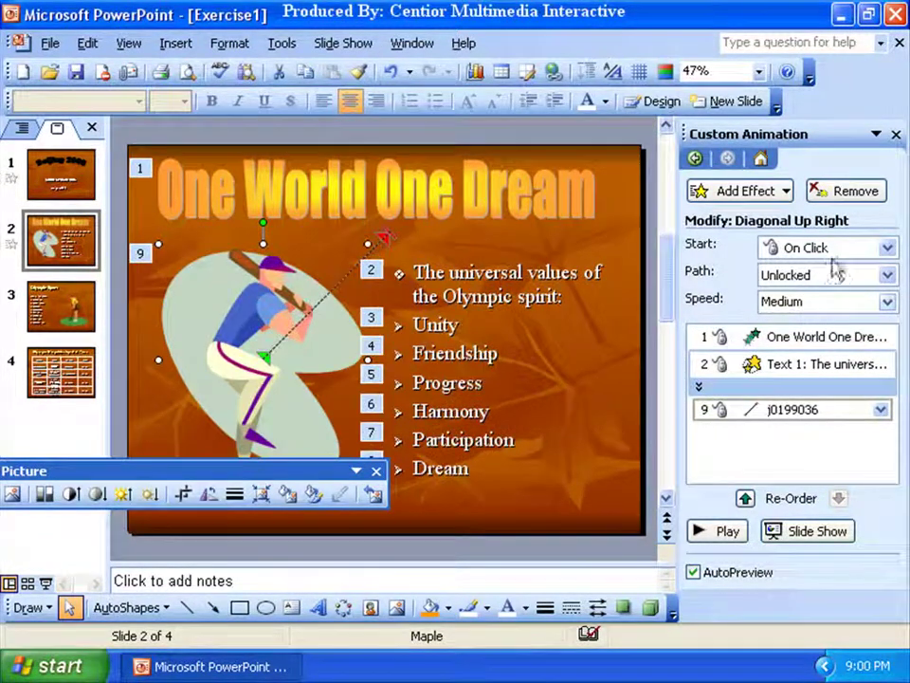
- Preview slide 2's animations, then stop the preview
{"action": "left_click", "coordinate": [727, 532]}
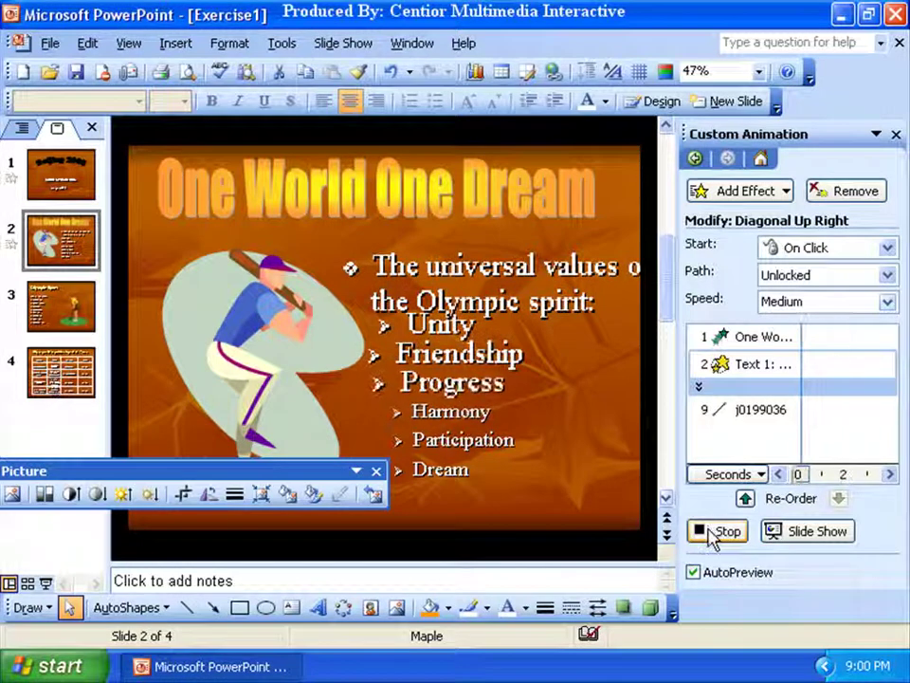
{"action": "double_click", "coordinate": [709, 538]}
{"action": "left_click", "coordinate": [709, 532]}
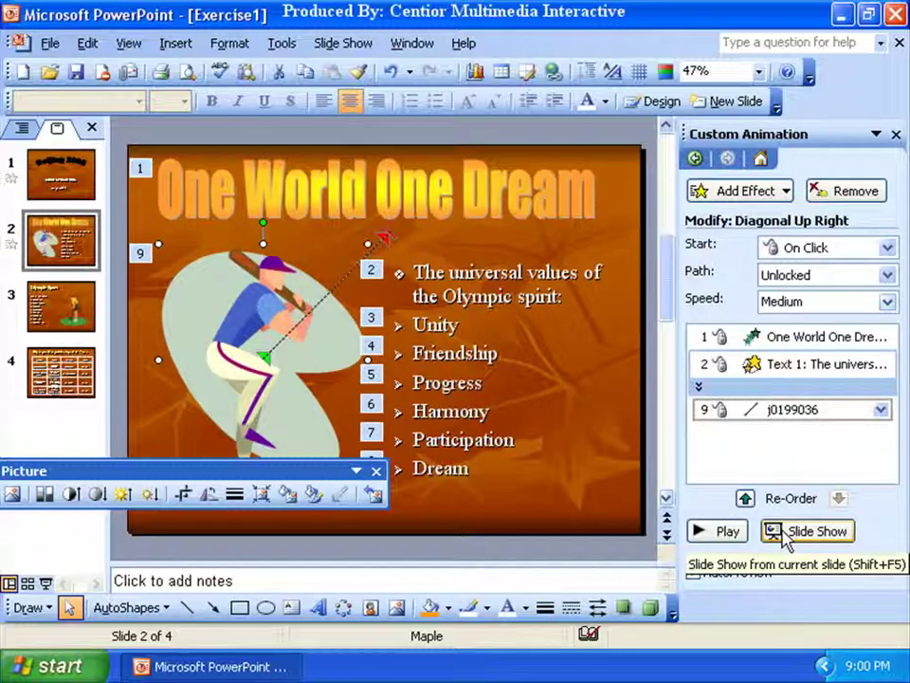
{"action": "left_click", "coordinate": [779, 533]}
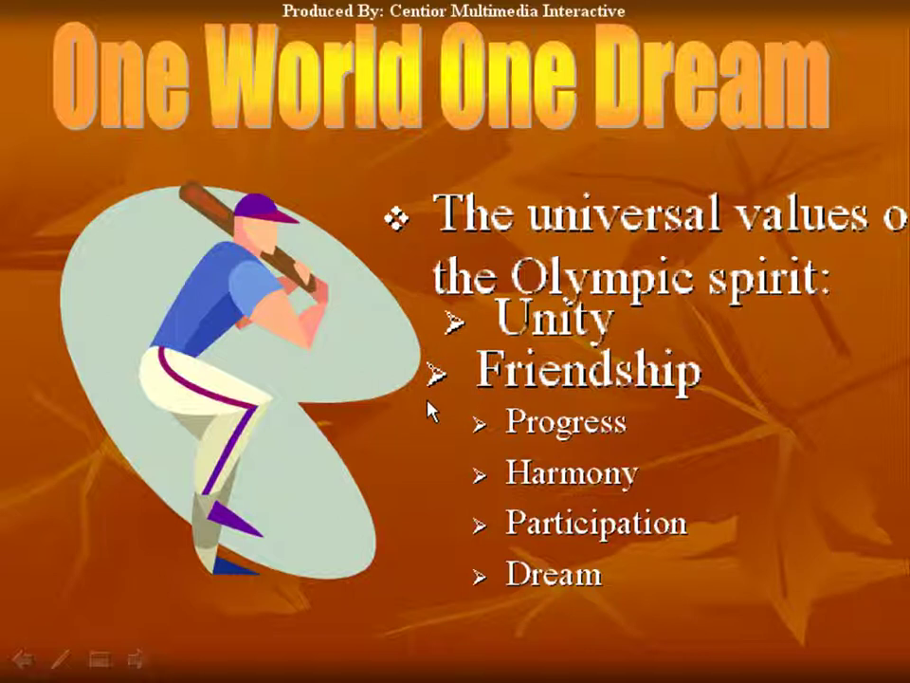
{"action": "left_click", "coordinate": [431, 410]}
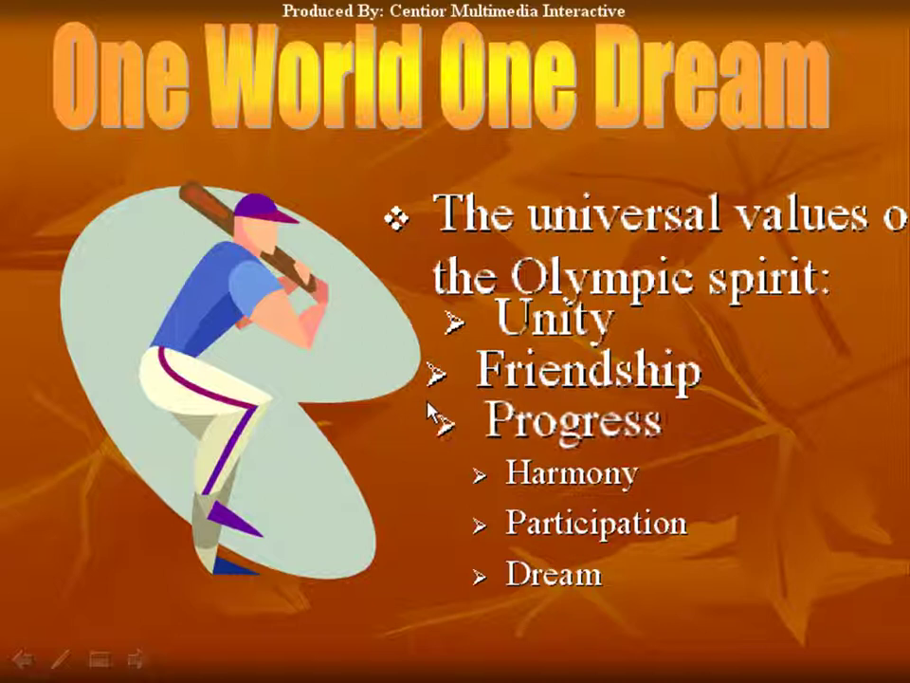
{"action": "key", "text": "Escape"}
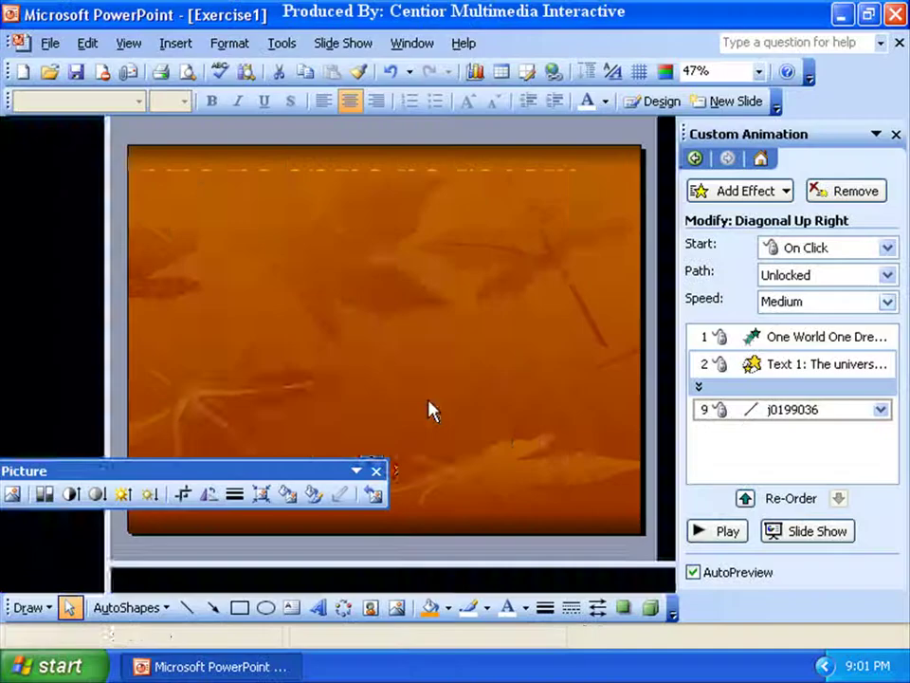